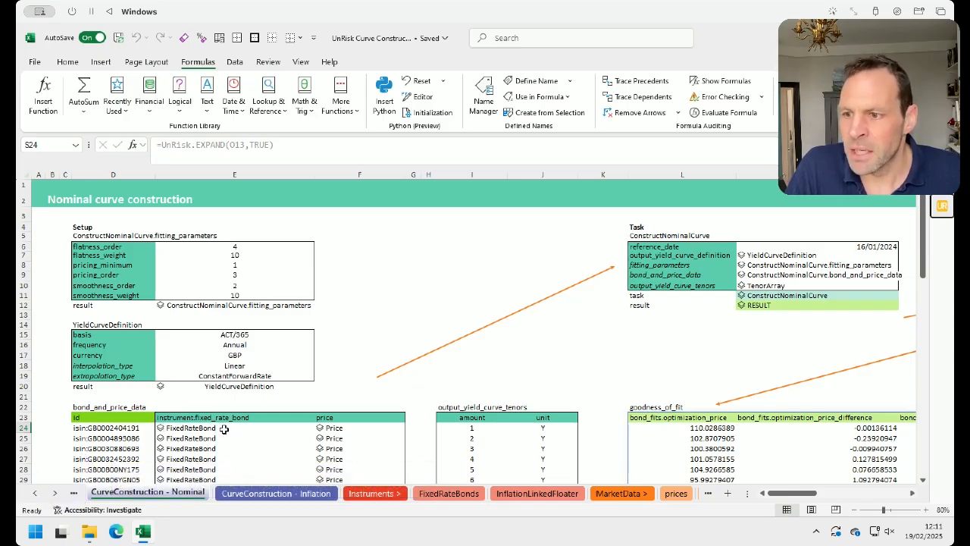
Step: Examine the full output_yield_curve_tenors list on the nominal curve construction sheet
scroll(551, 433, "down", 6)
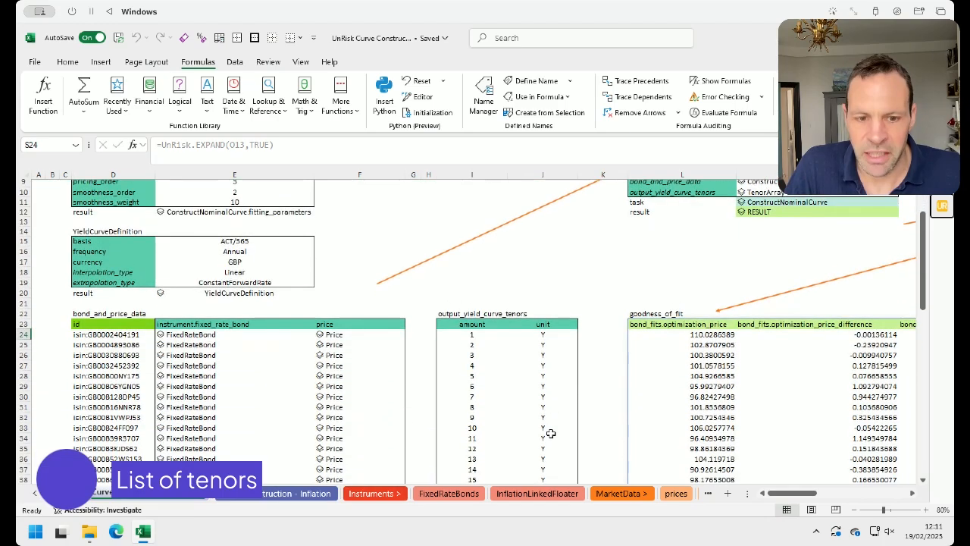
scroll(551, 433, "down", 11)
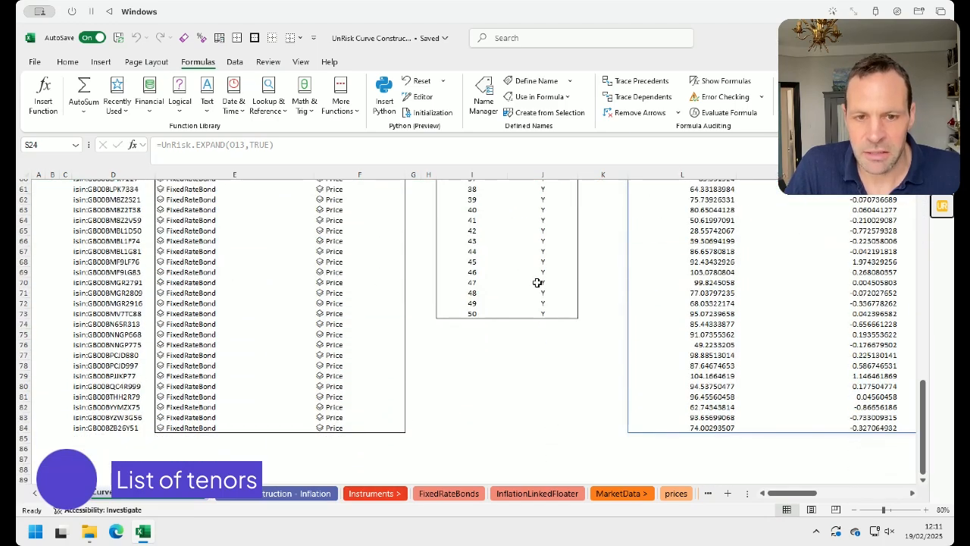
scroll(538, 282, "up", 8)
scroll(537, 282, "up", 7)
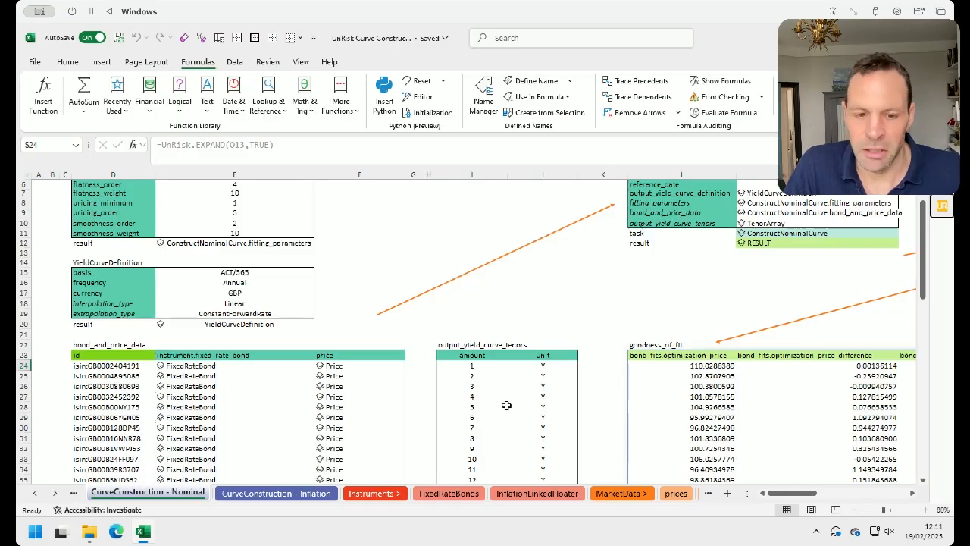
scroll(507, 404, "down", 1)
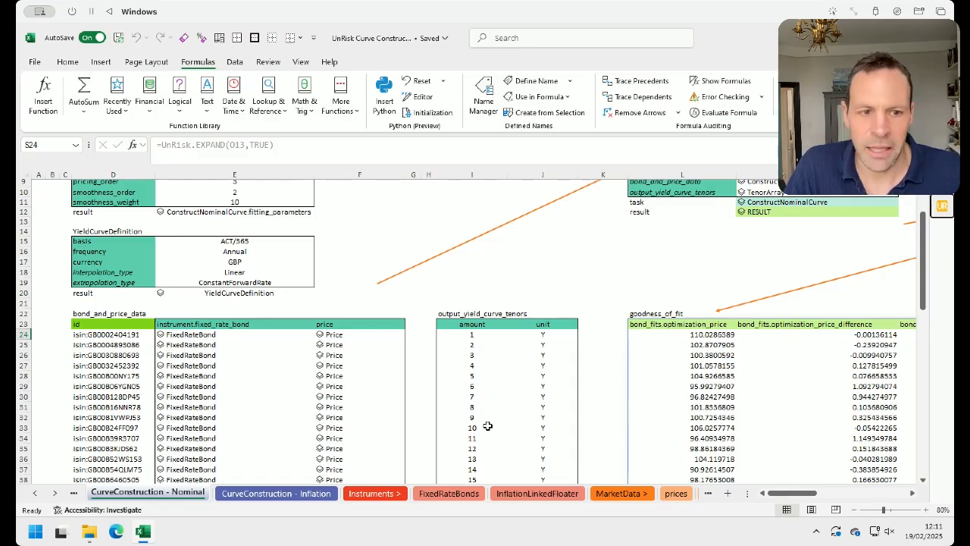
scroll(487, 427, "up", 3)
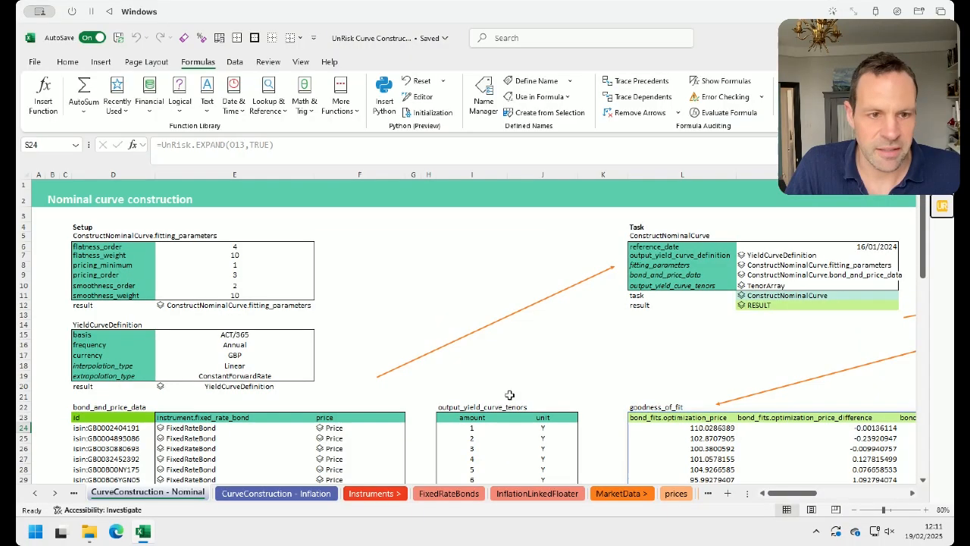
Step: Inspect the formula of the ConstructNominalCurve task in M11 and the ranges it references, leaving it as is
left_click(788, 295)
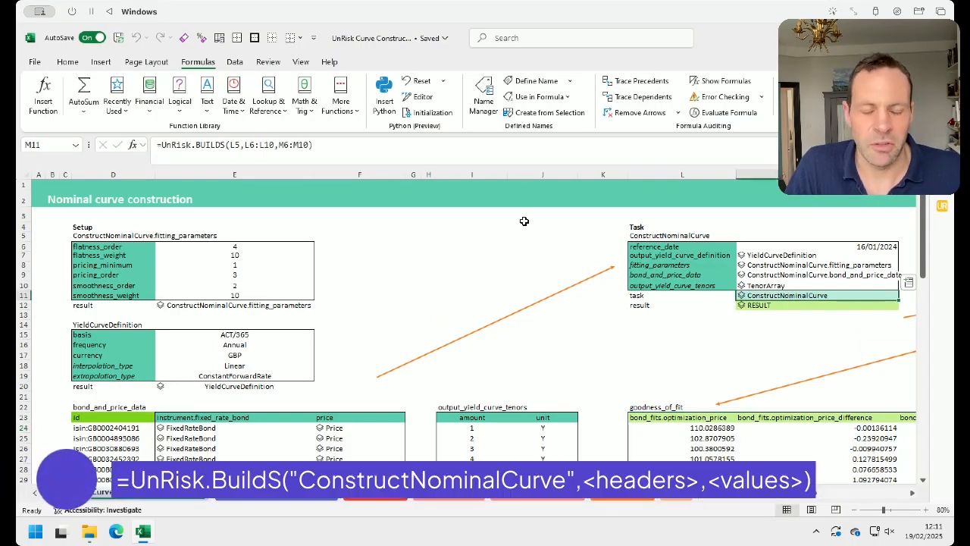
left_click(384, 147)
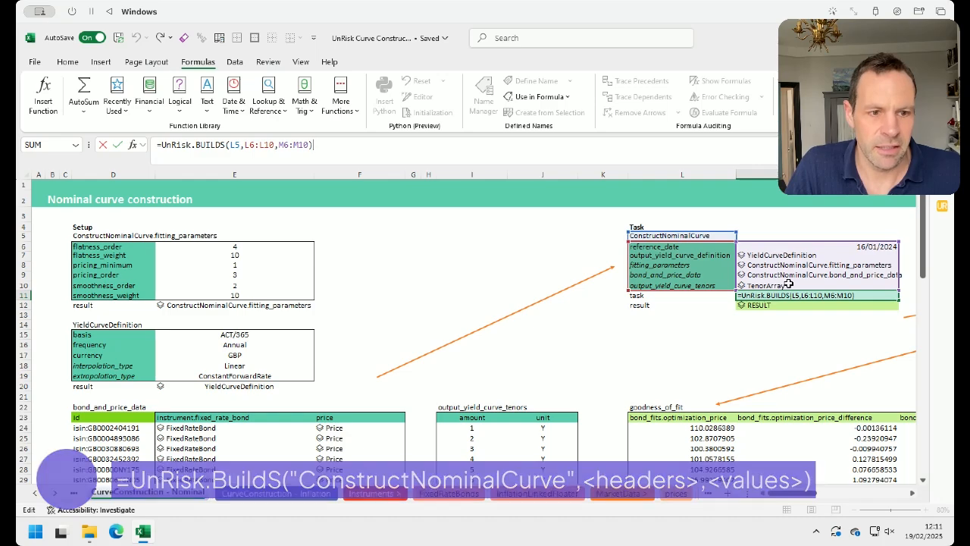
key("Return")
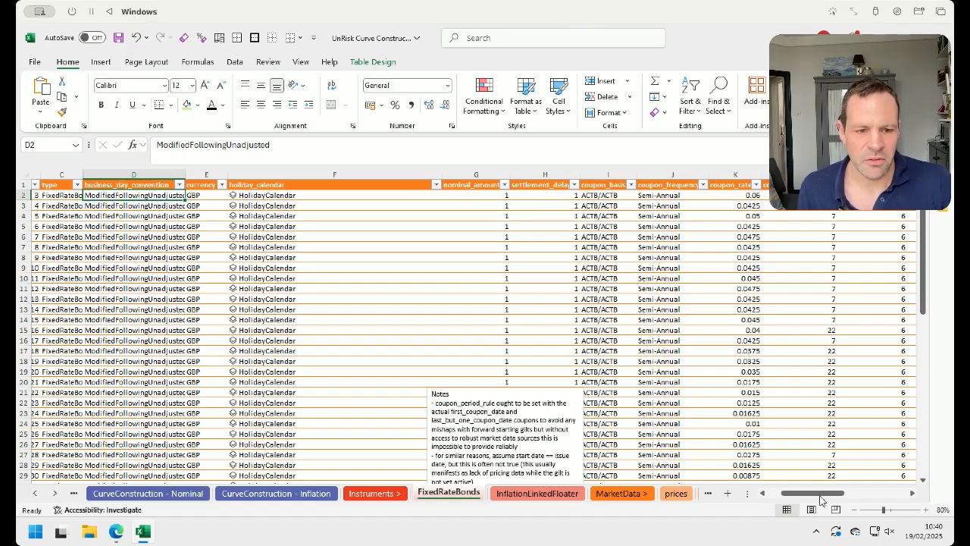
Step: Inspect the FixedRateBond build formula in the bond table's object column, and return to the first row's instrument_id
left_click_drag(823, 499, 888, 497)
left_click(754, 196)
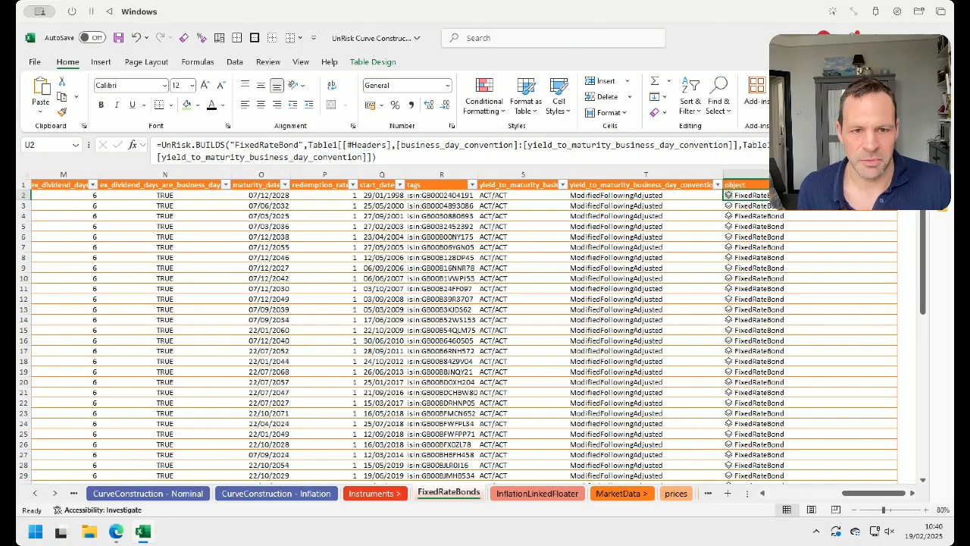
left_click(663, 151)
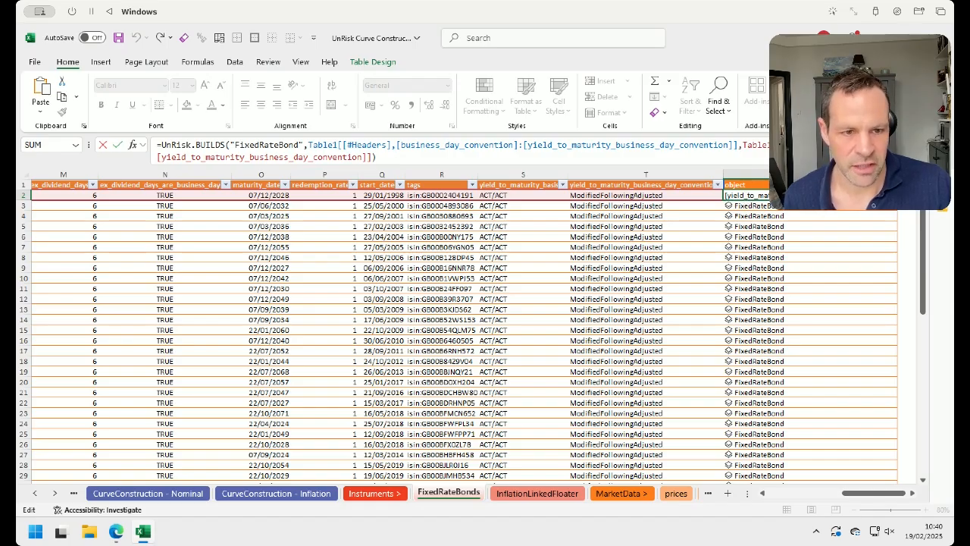
key("Return")
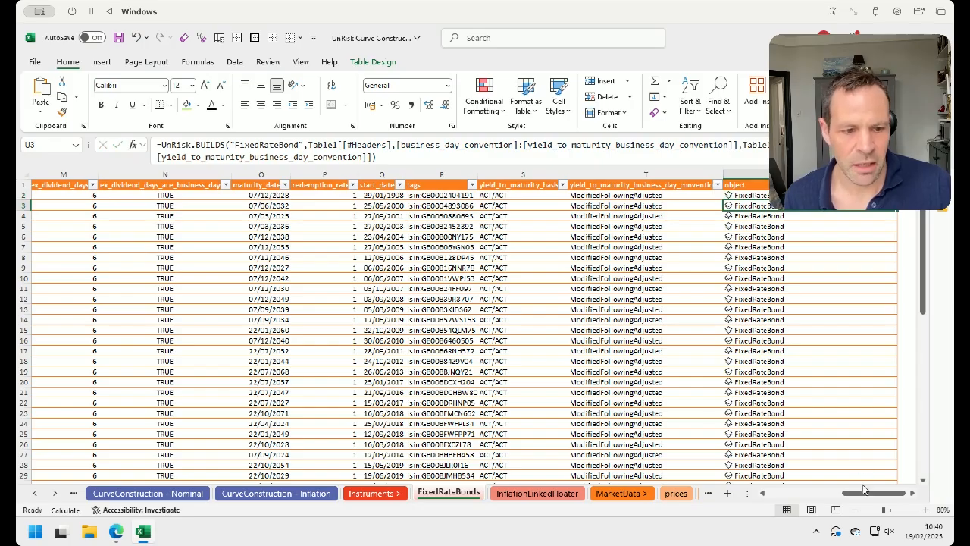
left_click_drag(864, 494, 792, 496)
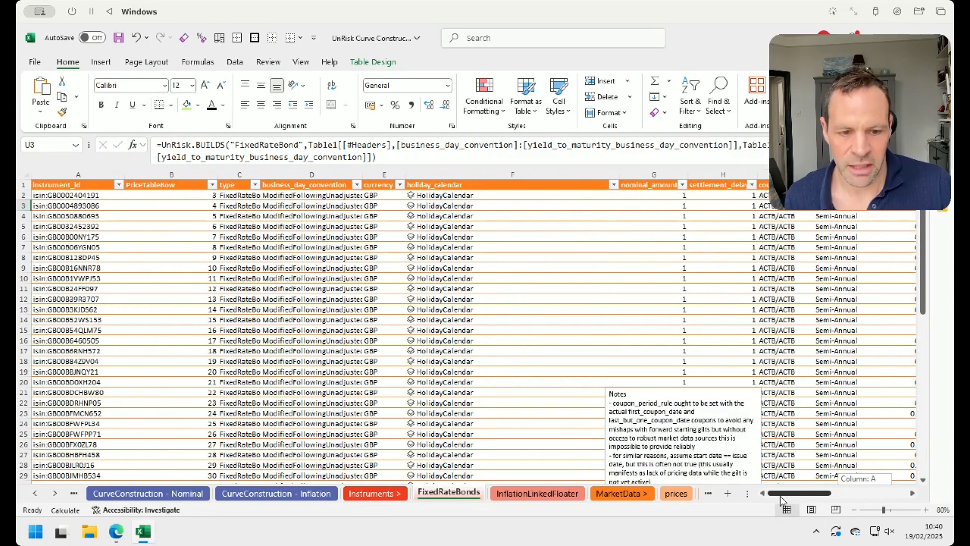
left_click(84, 195)
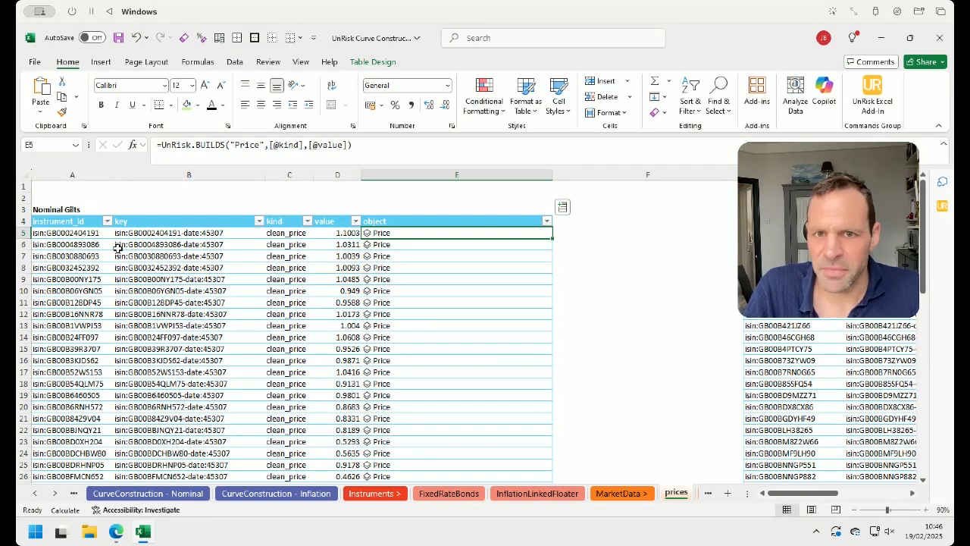
Step: Examine the first Nominal Gilts price row: its instrument_id, kind, value lookup and the Price object's build formula
left_click(72, 234)
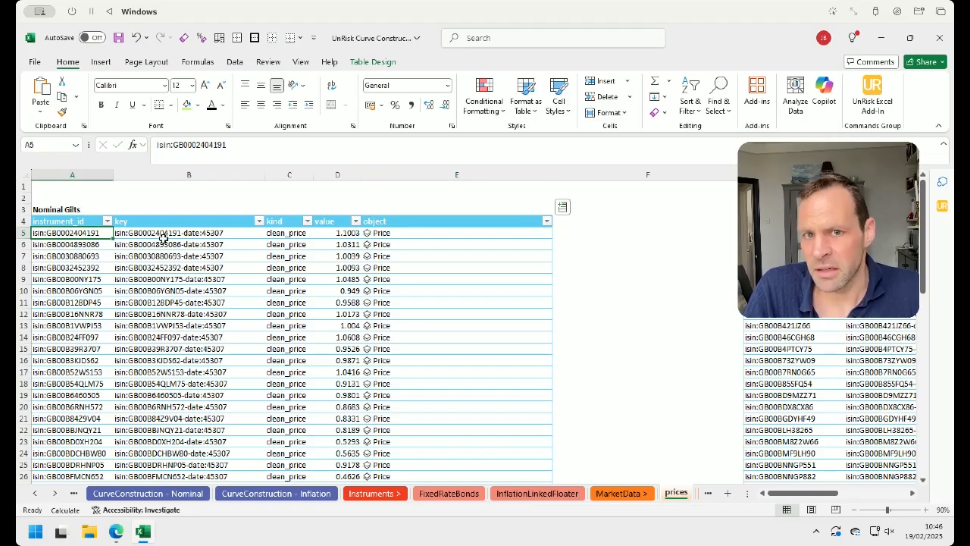
left_click(292, 235)
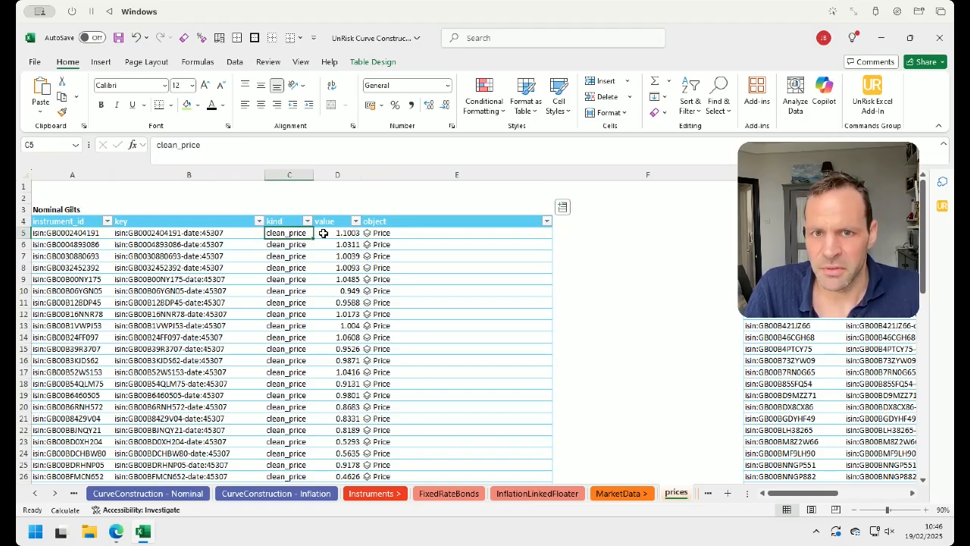
left_click(341, 233)
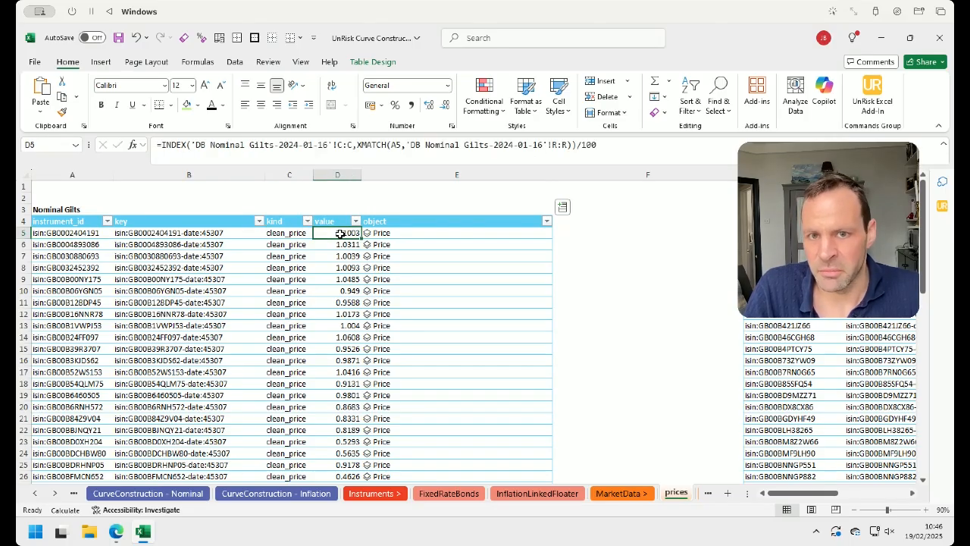
left_click(417, 235)
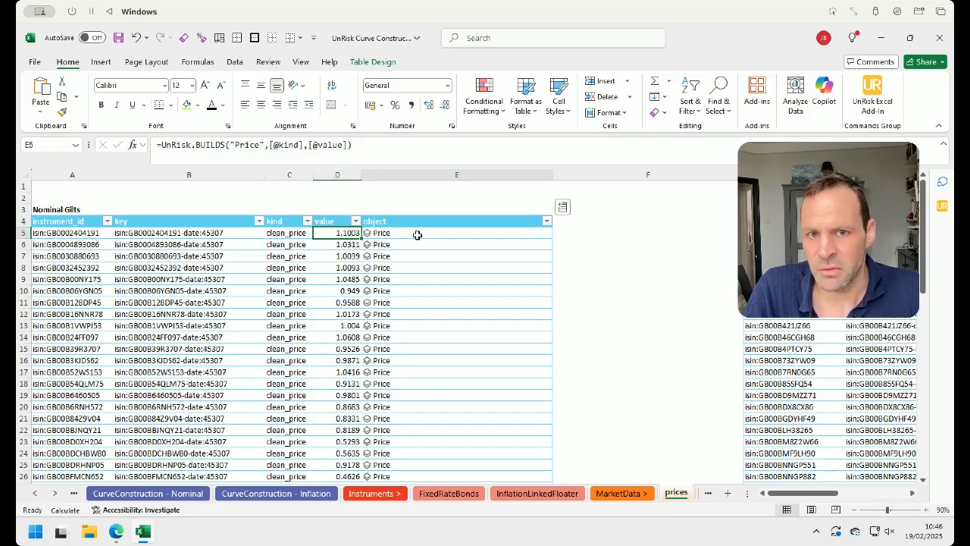
left_click(390, 145)
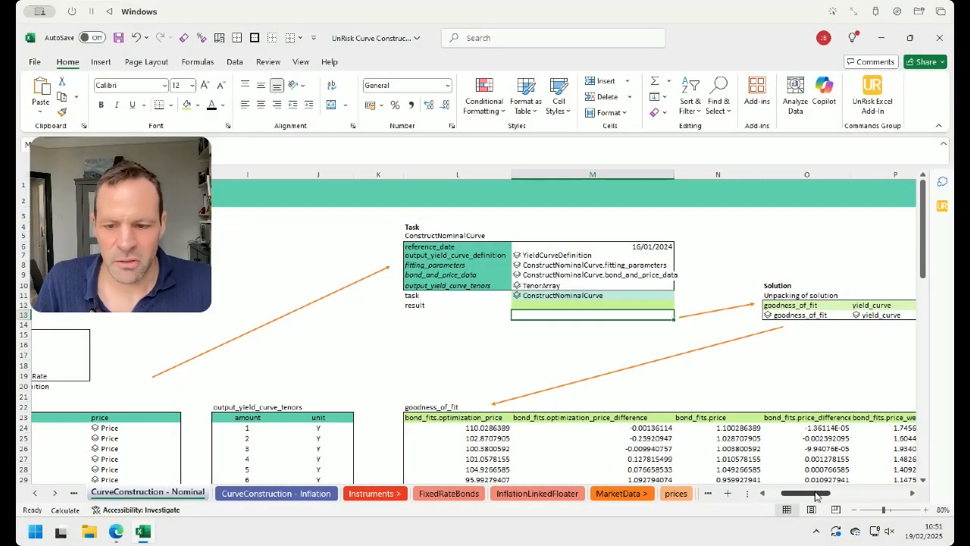
Step: Examine the bond_and_price_data table on the nominal curve sheet, checking the first row's FixedRateBond and Price references
left_click_drag(815, 495, 797, 497)
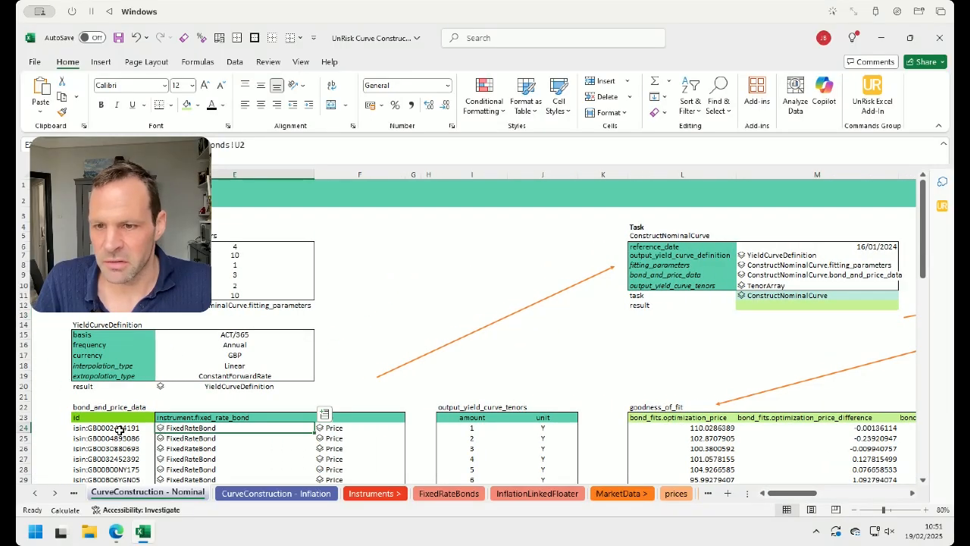
key("Right")
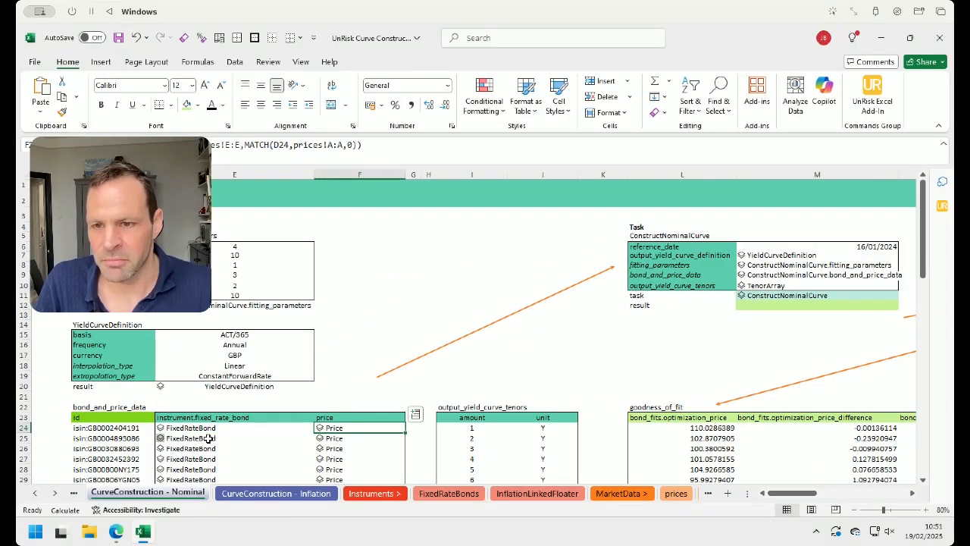
key("Left")
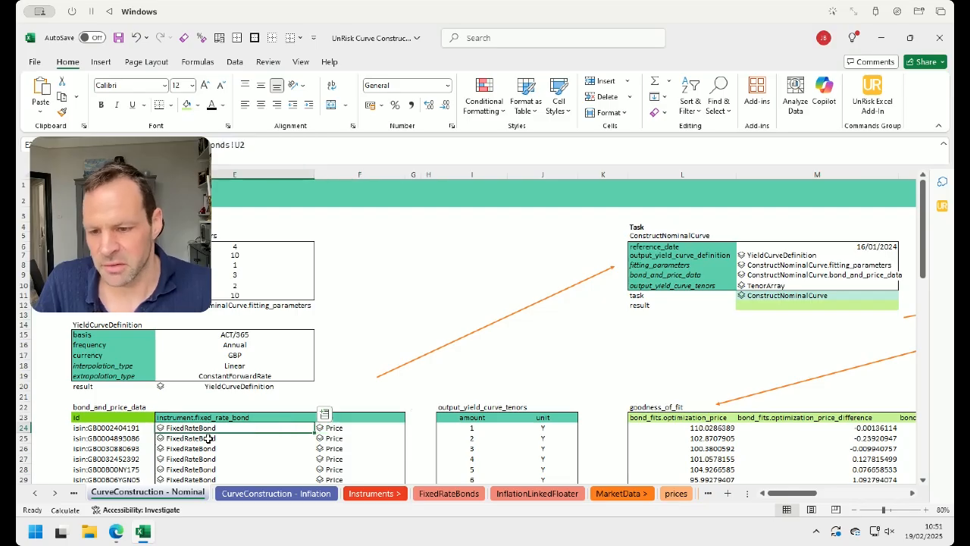
scroll(216, 424, "down", 2)
scroll(218, 418, "down", 6)
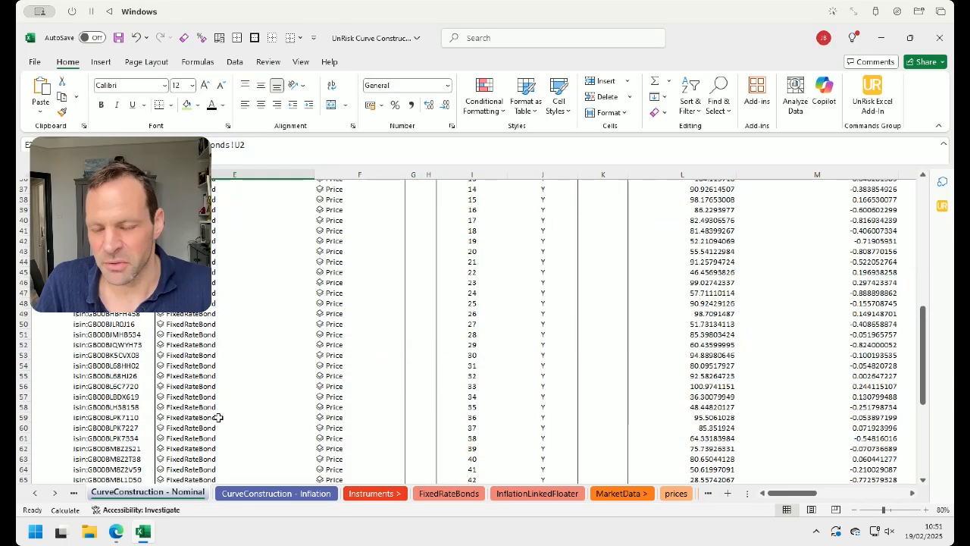
scroll(218, 423, "up", 8)
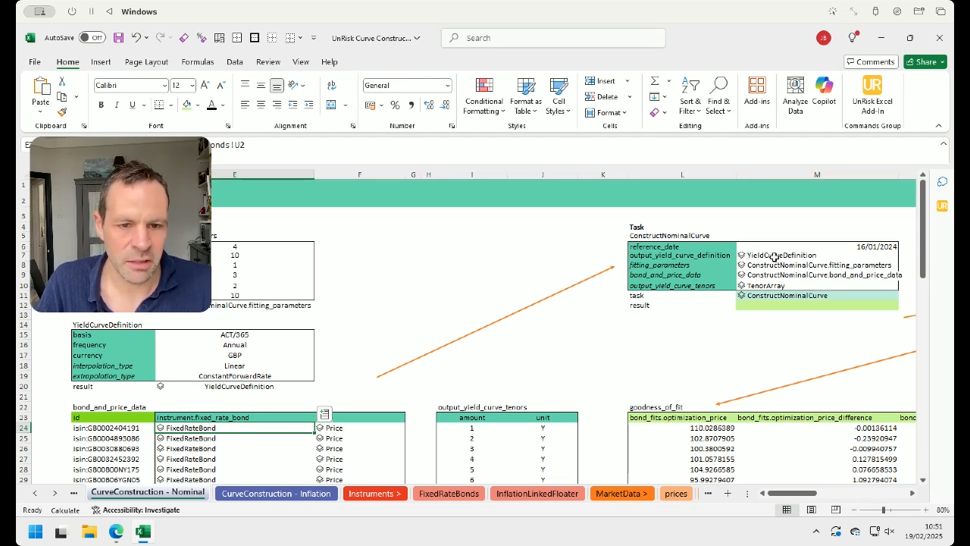
Step: Select the empty task result cell M12 and check the workbook's calculation mode
left_click(774, 305)
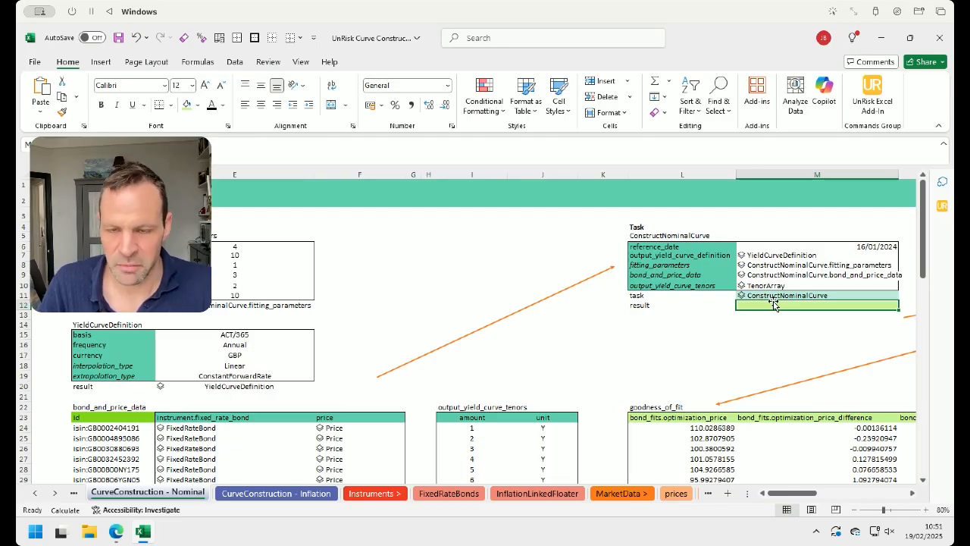
left_click(198, 61)
left_click(843, 113)
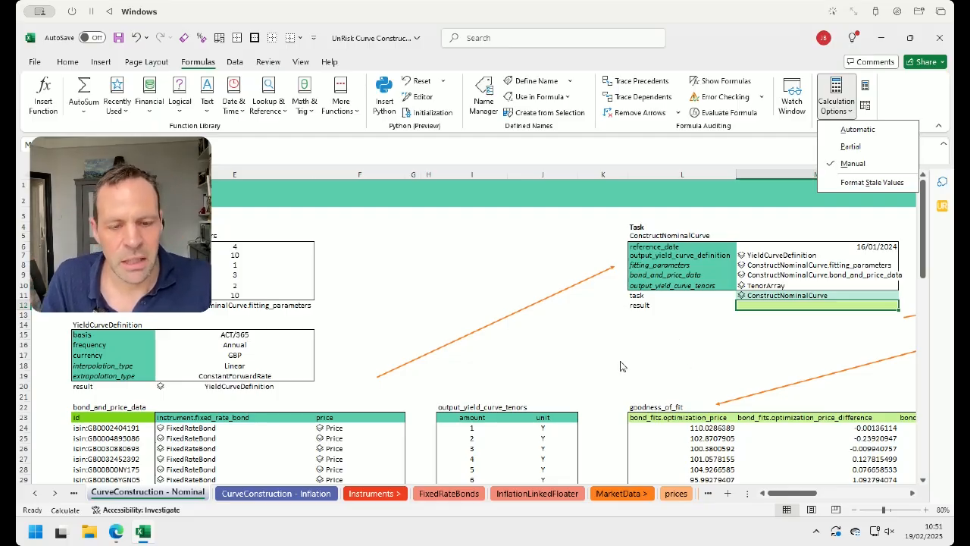
Step: Enter =UnRisk.SOLVE(M11) in result cell M12 to solve the ConstructNominalCurve task
left_click(883, 305)
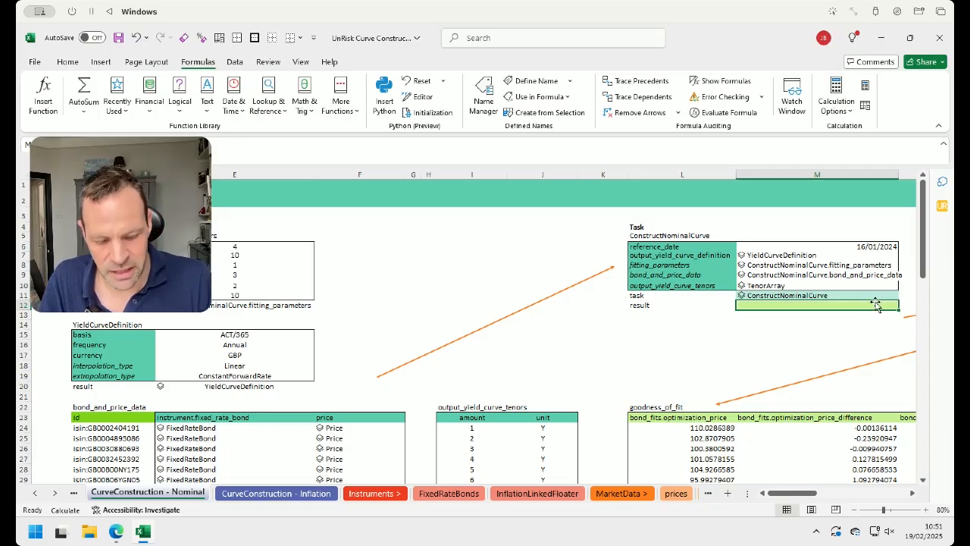
type("=")
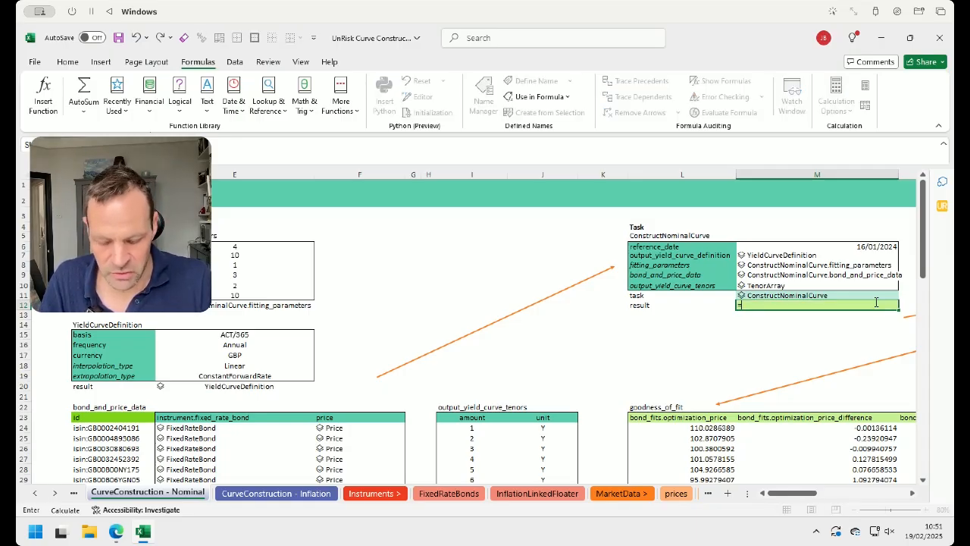
type("u")
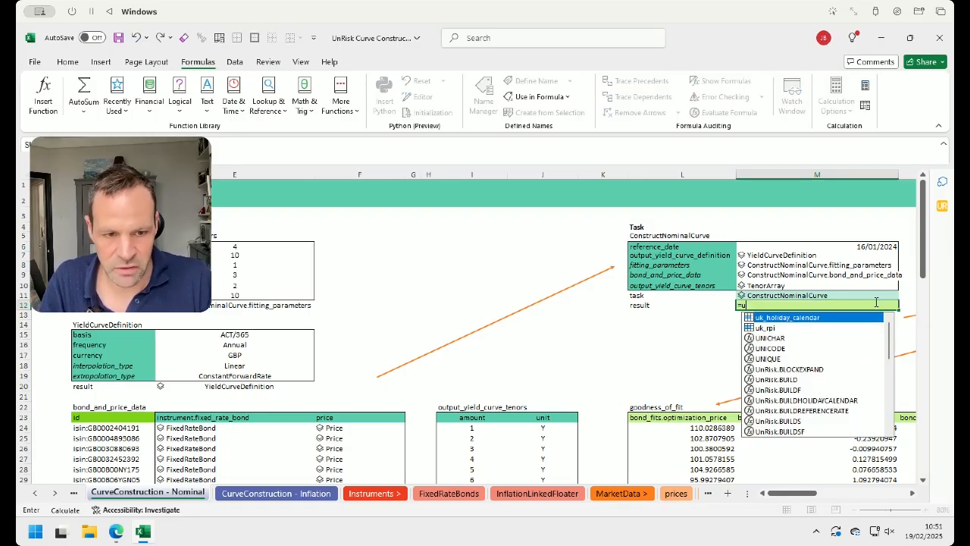
type("nrisk.SOLVE(")
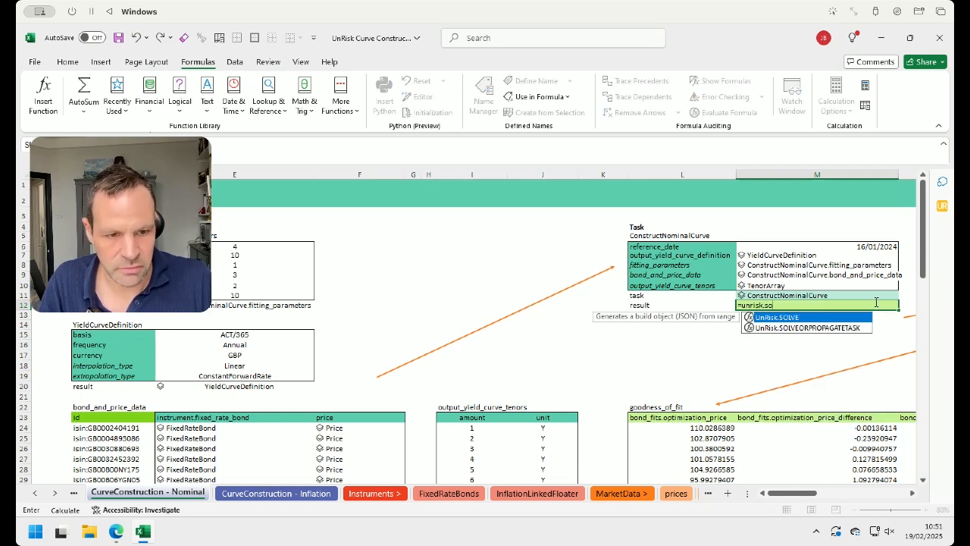
key("Up")
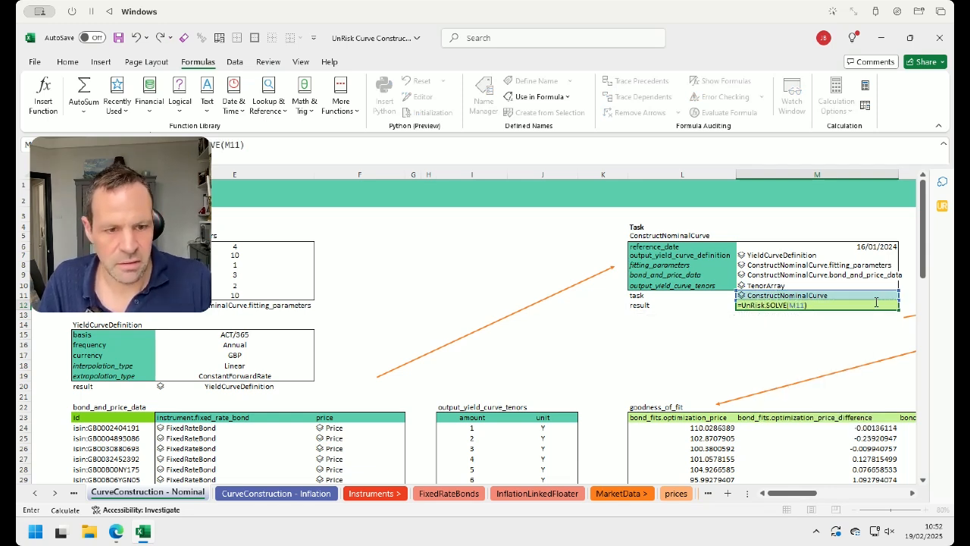
key("Return")
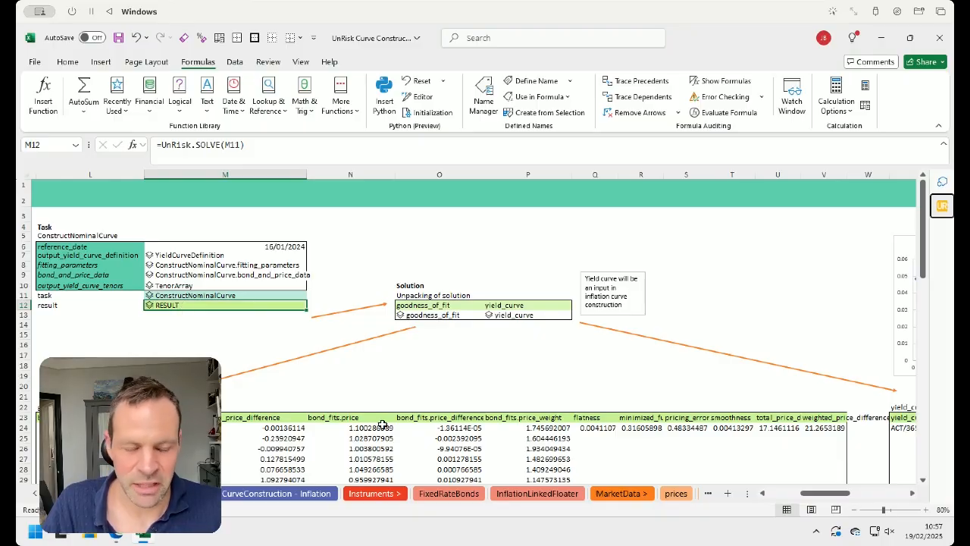
Step: Show the UnRisk Excel add-in's tools and examine the Force Recalculation options
left_click(942, 212)
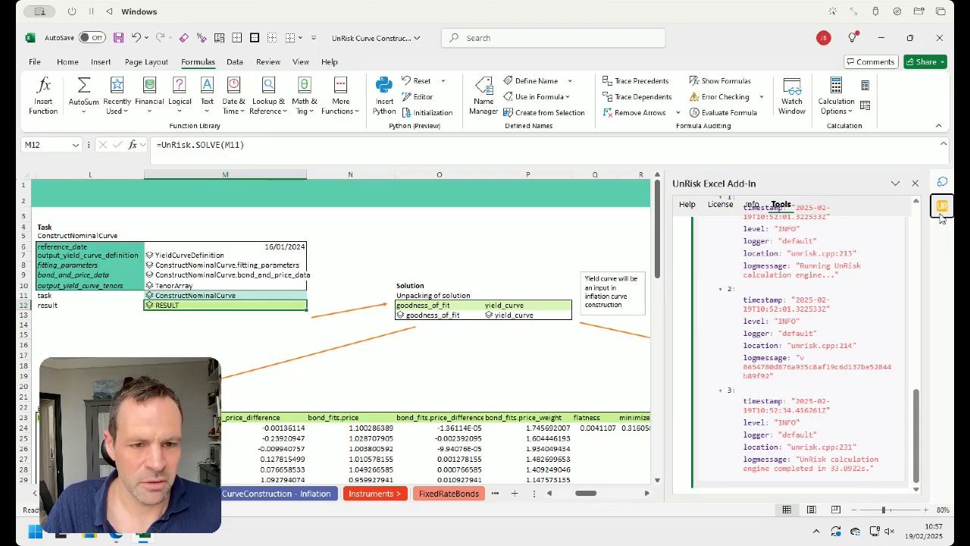
scroll(841, 310, "up", 5)
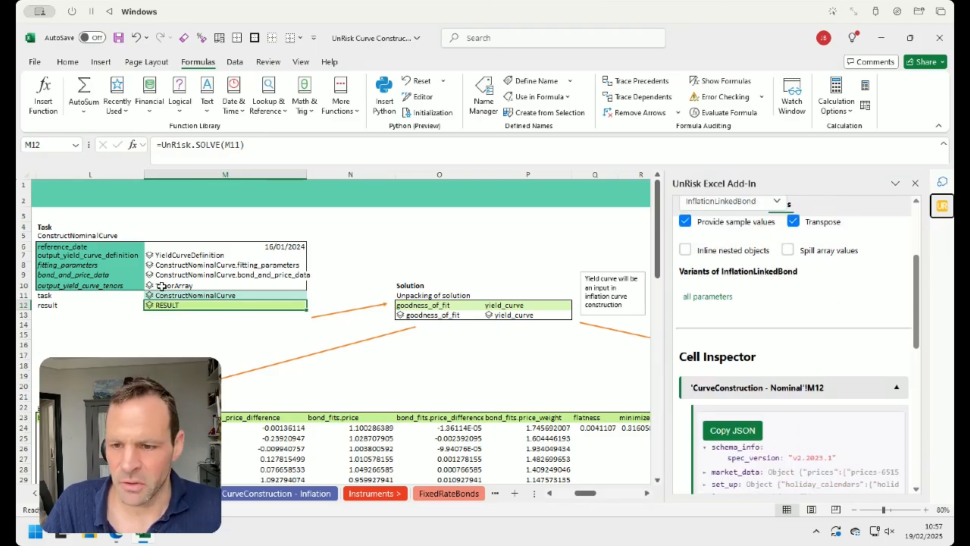
scroll(825, 265, "up", 1)
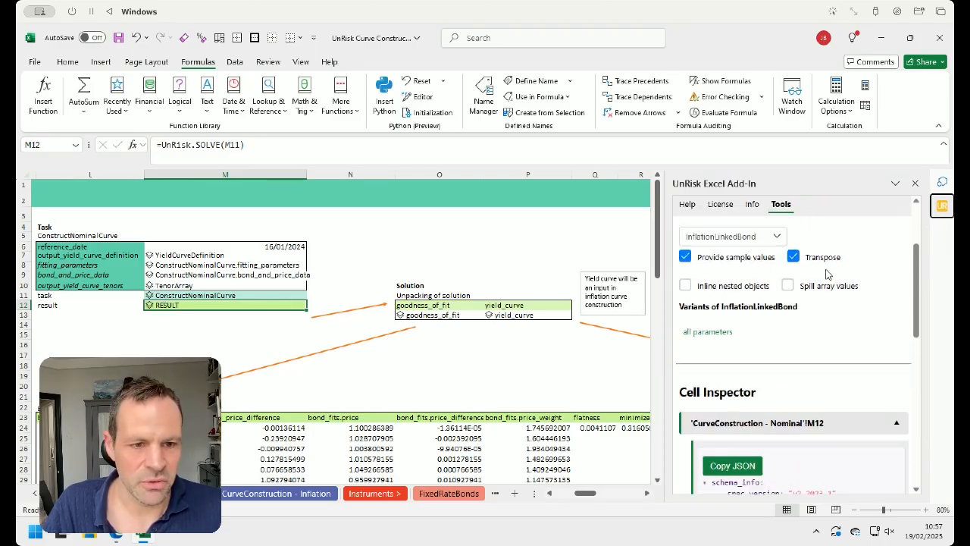
scroll(826, 269, "up", 2)
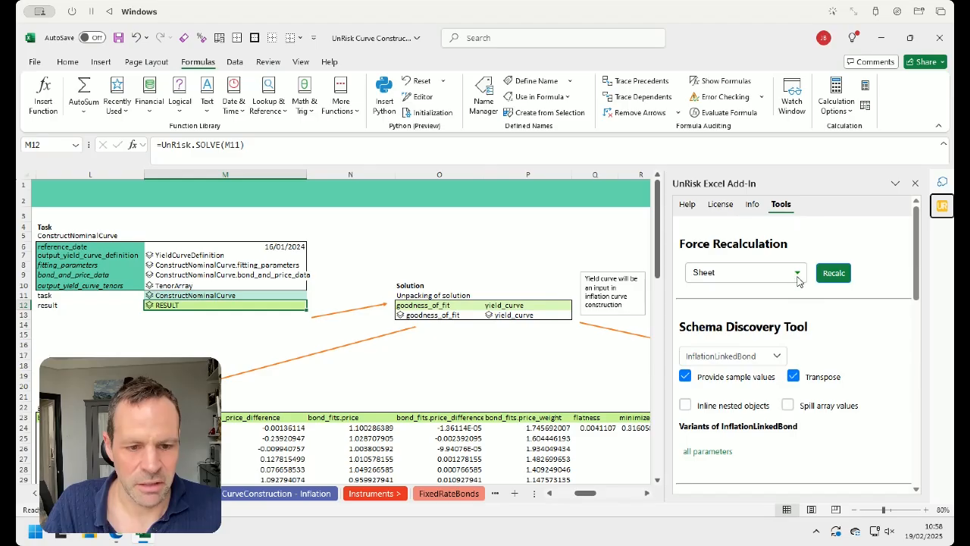
Step: Read the Cell Inspector's JSON contents and calculation messages for result cell M12, and close the add-in pane
scroll(797, 281, "down", 3)
scroll(785, 406, "down", 3)
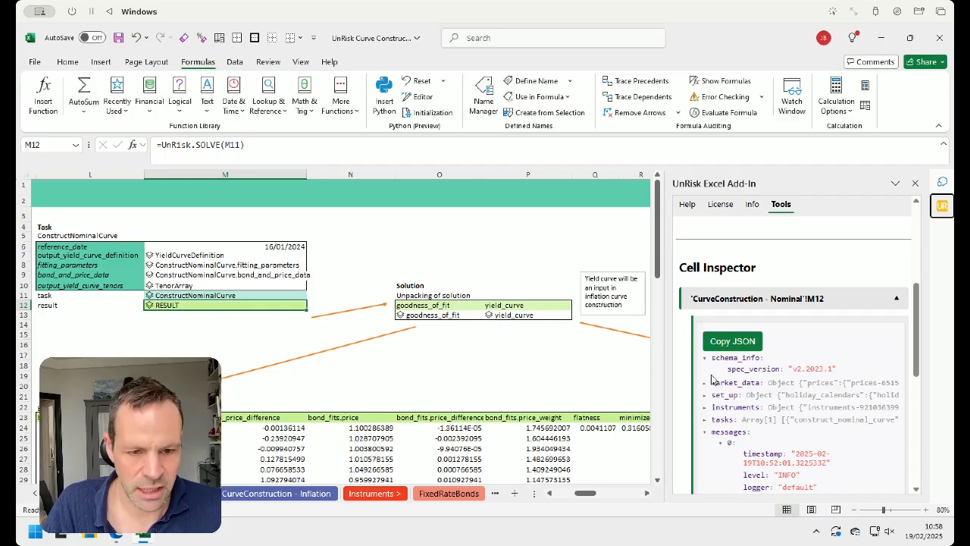
scroll(709, 410, "down", 2)
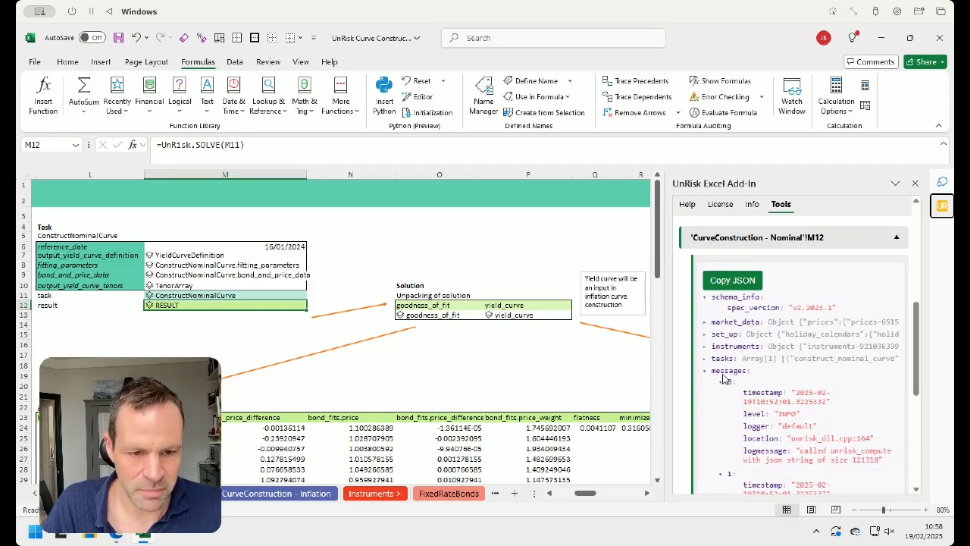
scroll(734, 382, "down", 2)
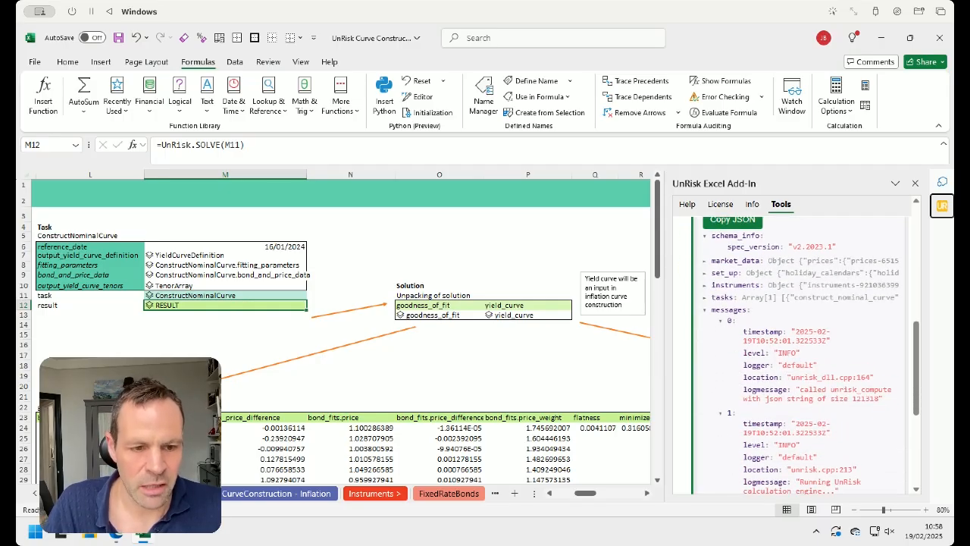
scroll(780, 382, "down", 5)
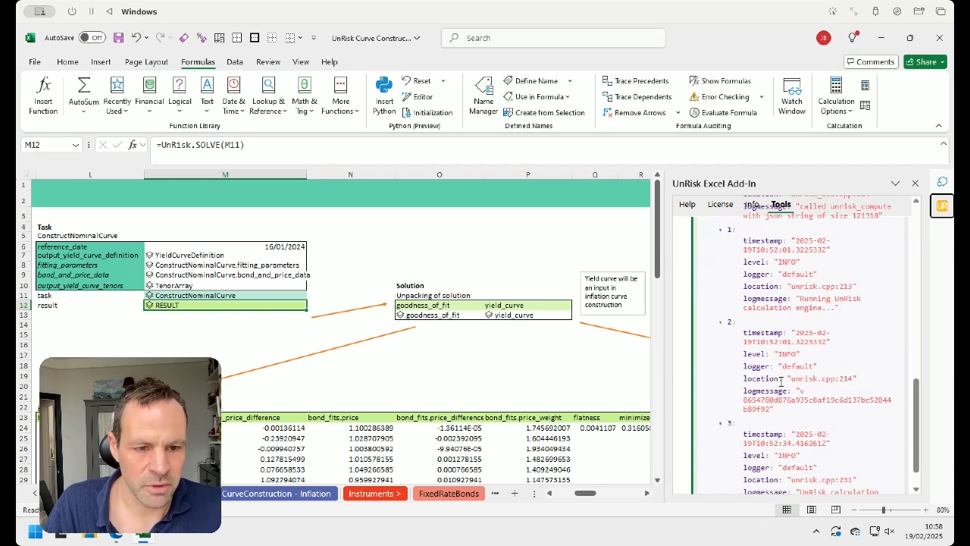
scroll(802, 362, "down", 1)
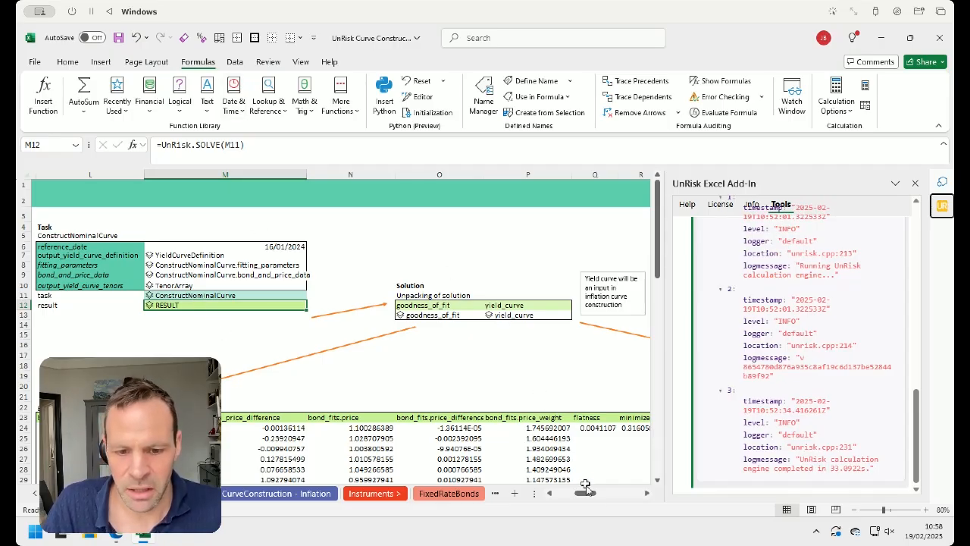
mouse_move(591, 498)
left_mouse_down()
mouse_move(572, 500)
mouse_move(588, 501)
left_mouse_up()
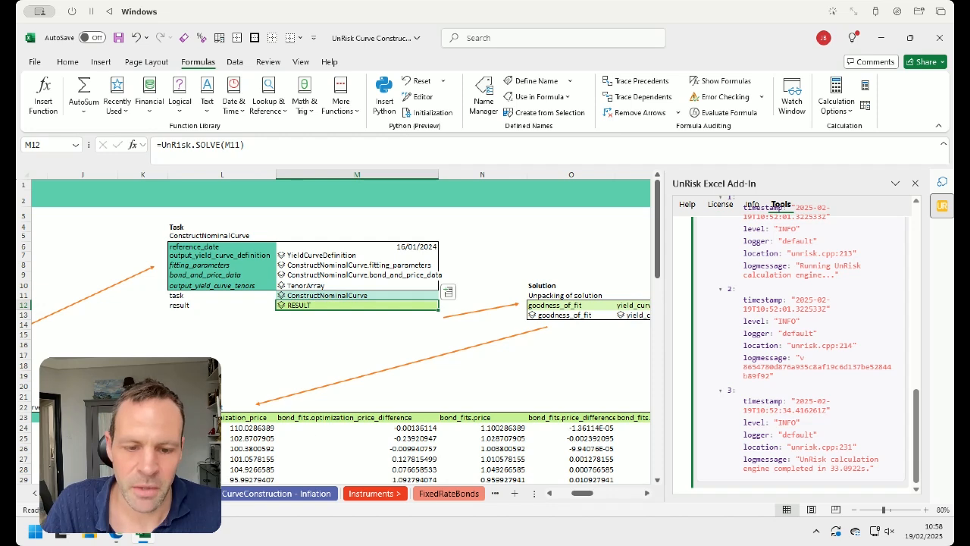
left_click(941, 208)
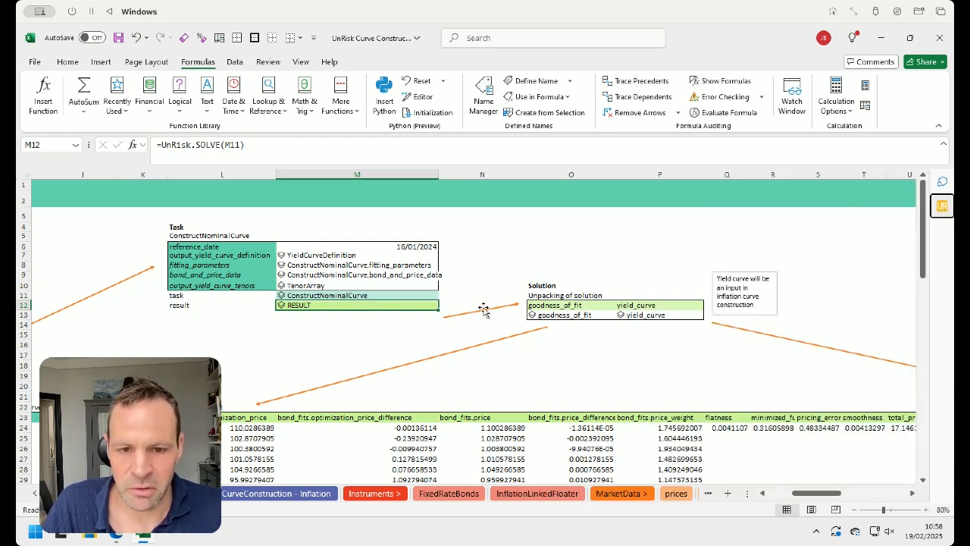
Step: Check the UnRisk.EXPAND formulas unpacking the result and goodness_of_fit, and review the goodness-of-fit columns, including pricing_error
left_click(542, 306)
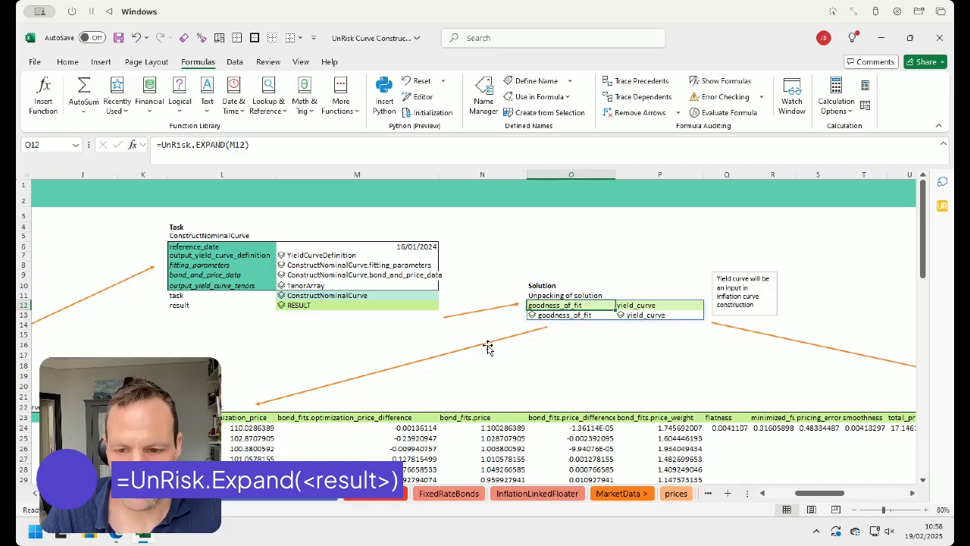
left_click(250, 417)
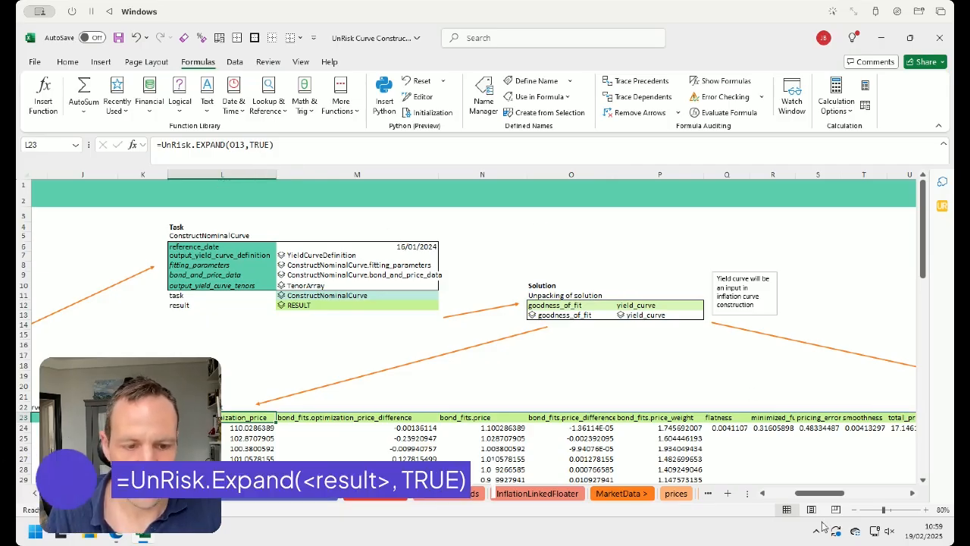
left_click_drag(828, 493, 833, 497)
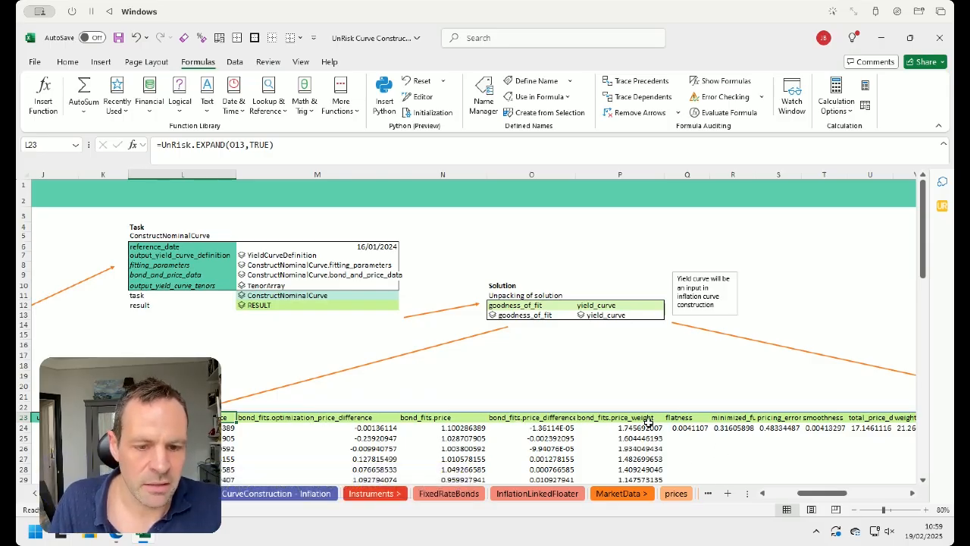
left_click_drag(833, 498, 837, 498)
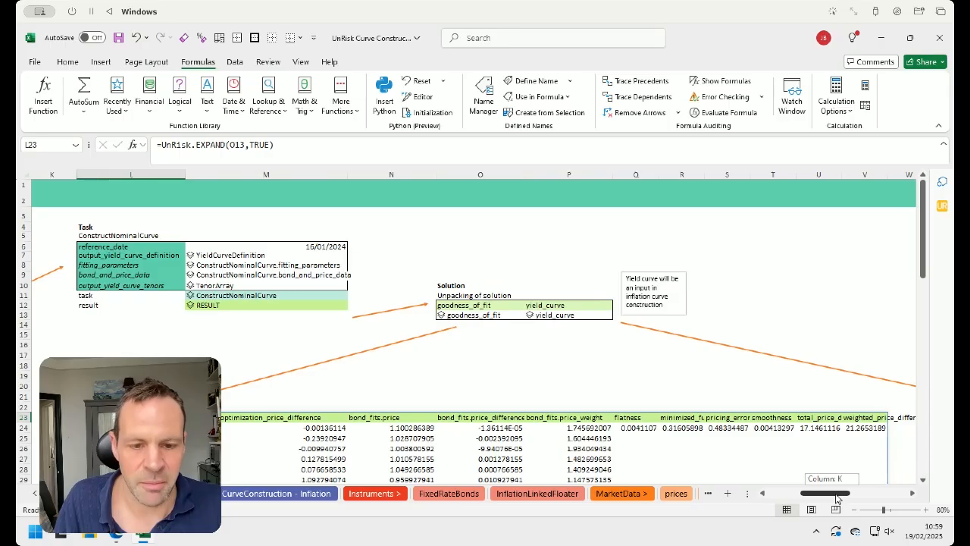
left_click_drag(838, 498, 840, 498)
left_click(676, 423)
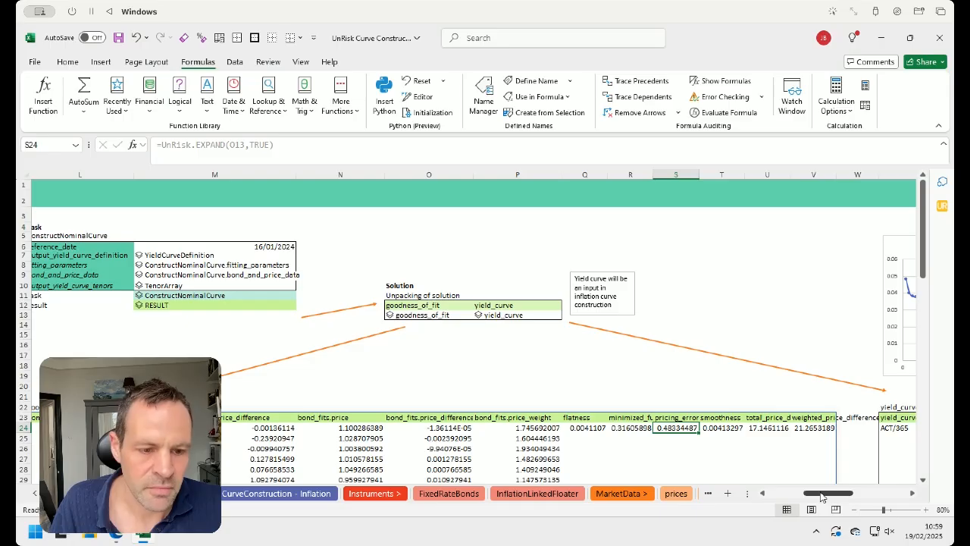
left_click_drag(824, 497, 827, 496)
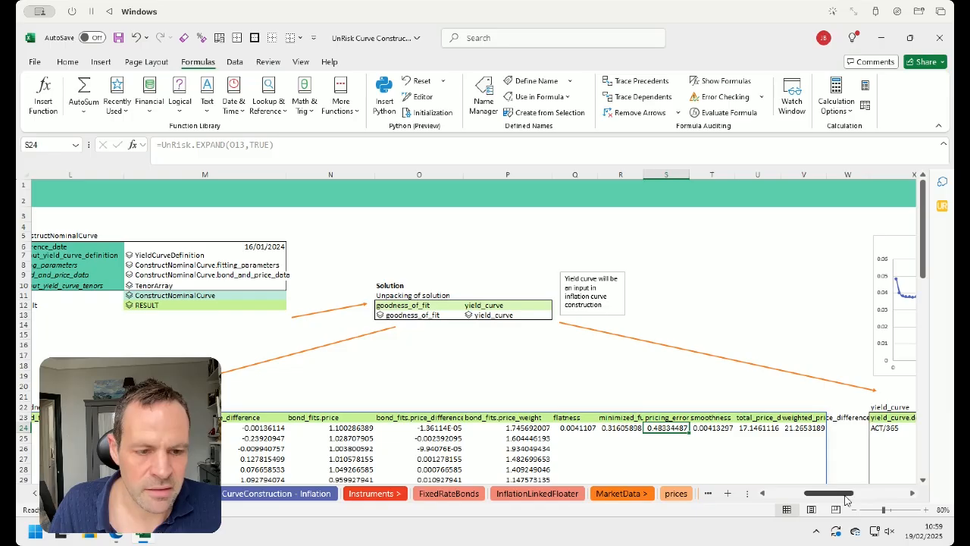
Step: Compare the Scenario (Spots) chart with the 500/500 (Spots) chart, and review the fitting parameters and goodness-of-fit results
left_click_drag(845, 496, 874, 497)
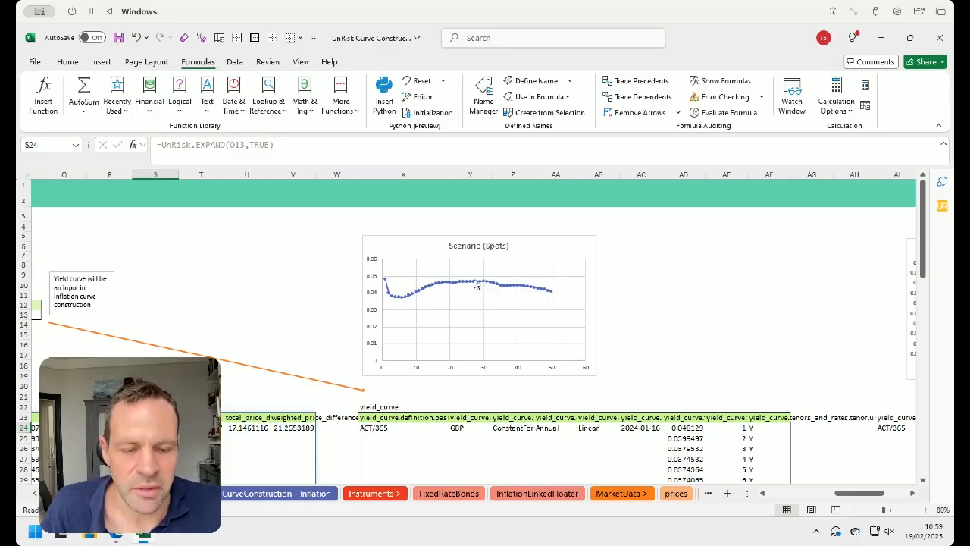
left_click_drag(853, 493, 772, 501)
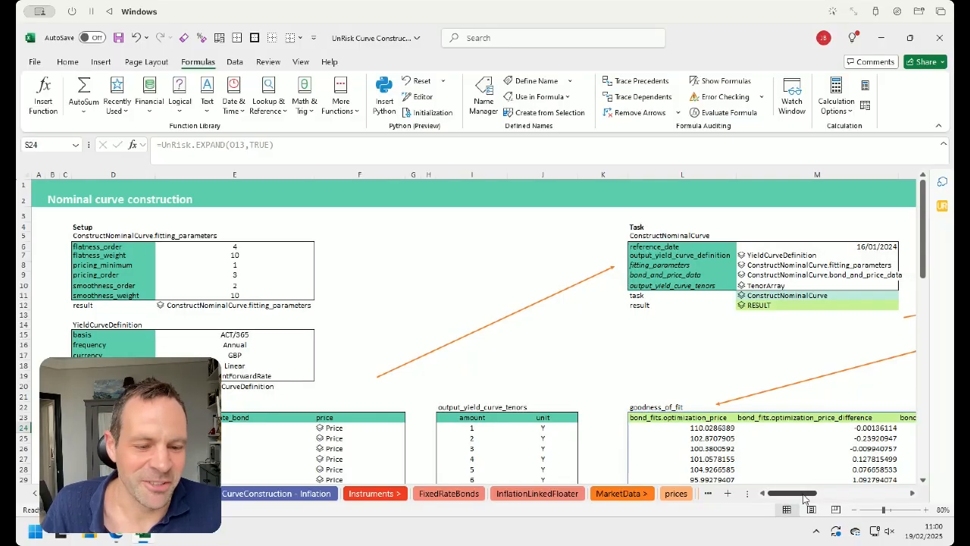
left_click_drag(805, 496, 894, 493)
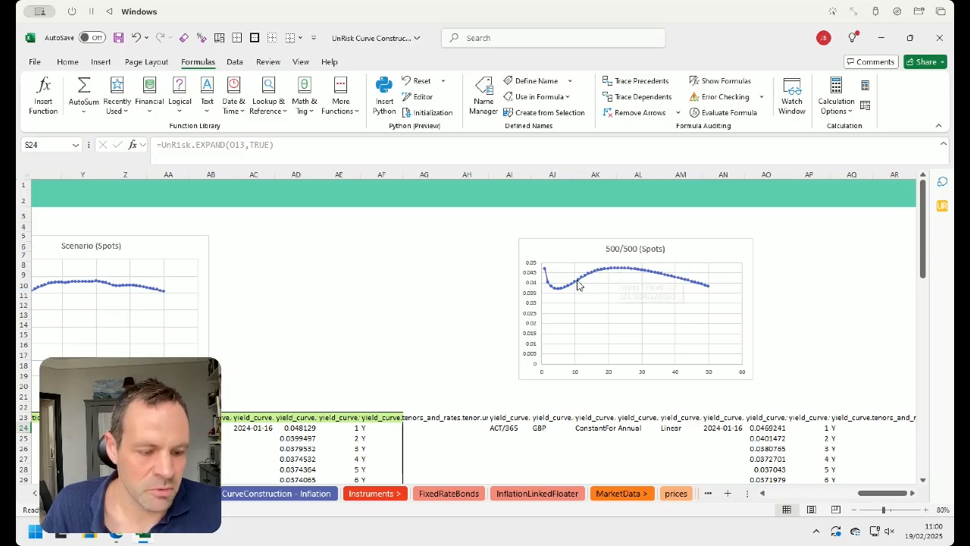
mouse_move(577, 284)
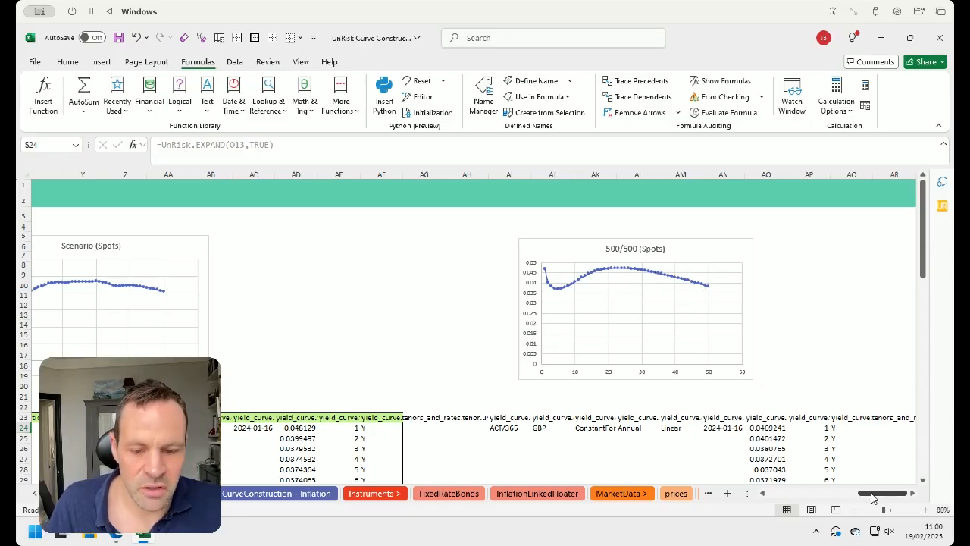
left_click_drag(871, 498, 775, 499)
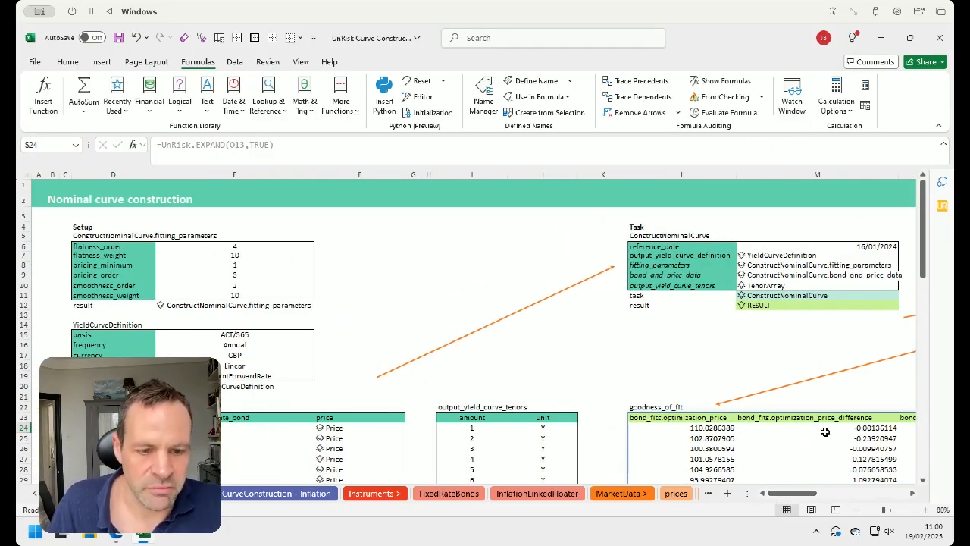
left_click_drag(788, 494, 821, 498)
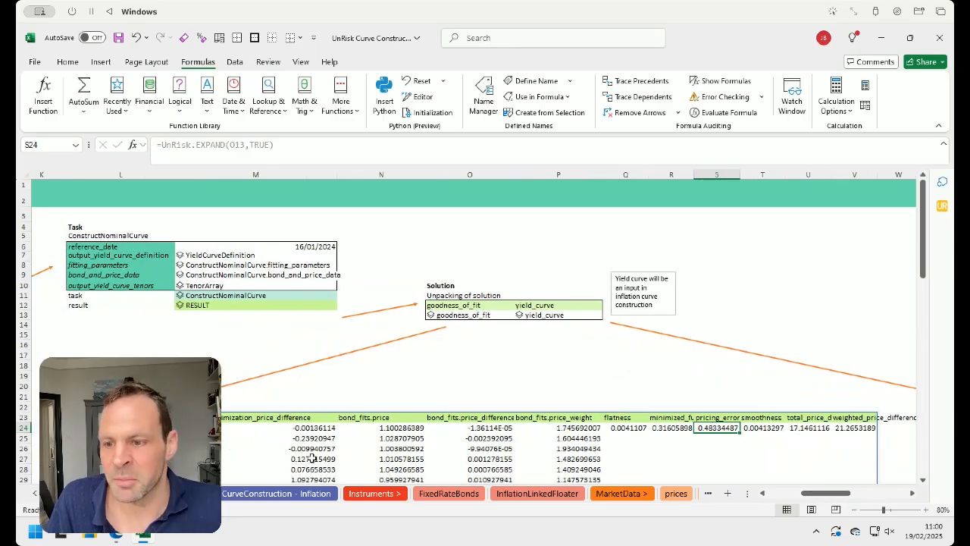